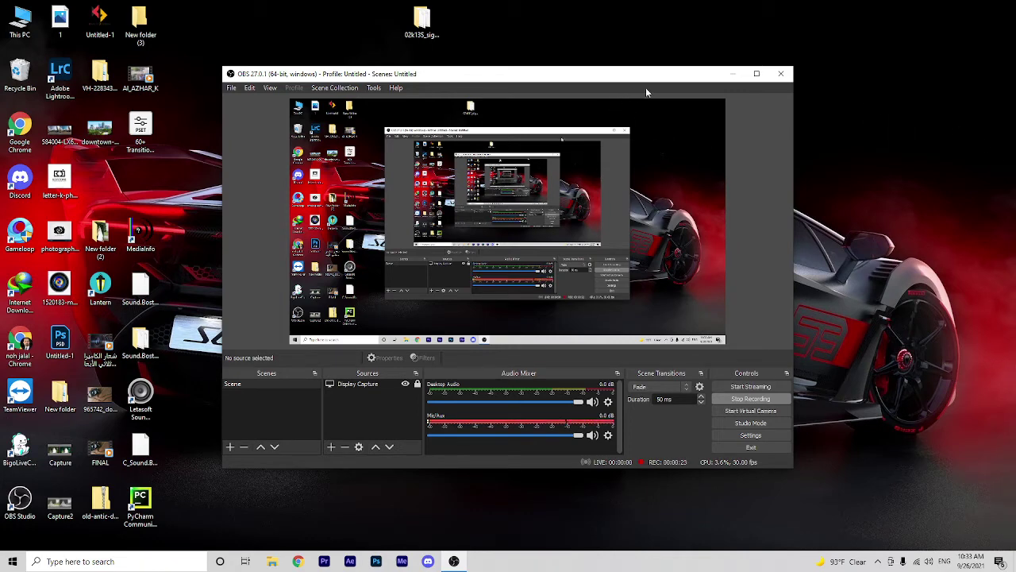
# Minimize the recording program's window and open Google Chrome with the Person 1 profile.
pyautogui.click(728, 75)
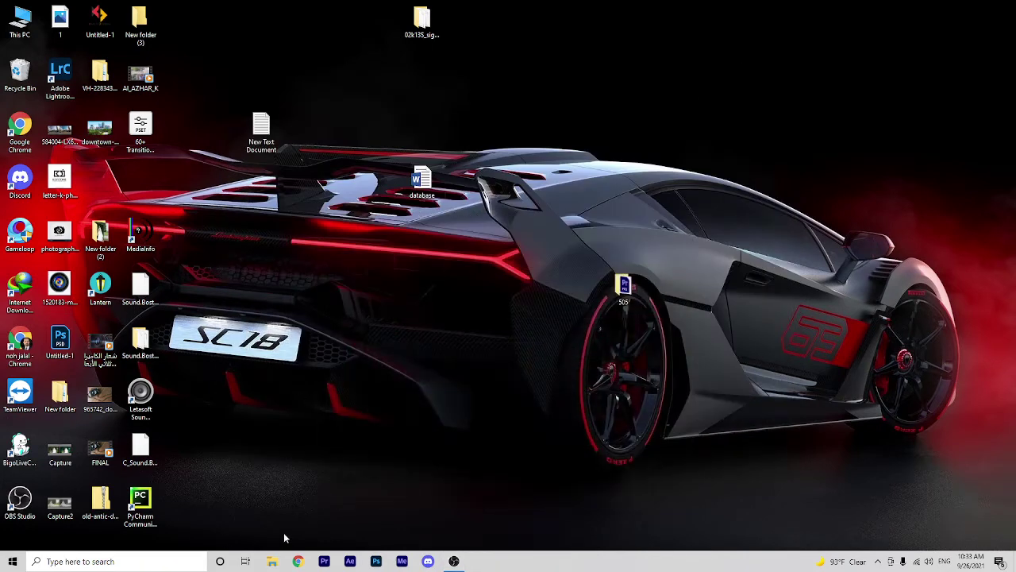
pyautogui.click(298, 562)
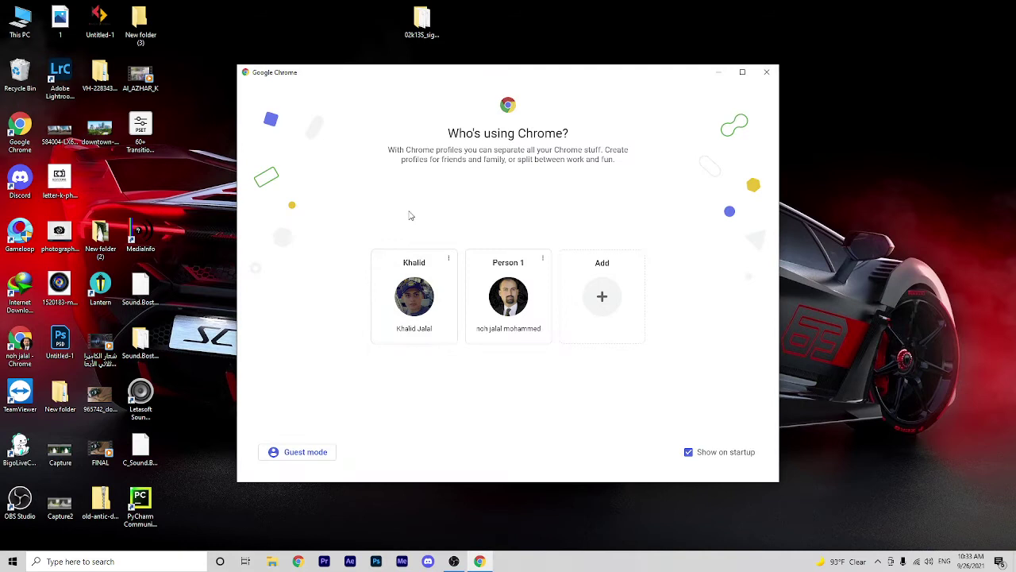
pyautogui.click(535, 303)
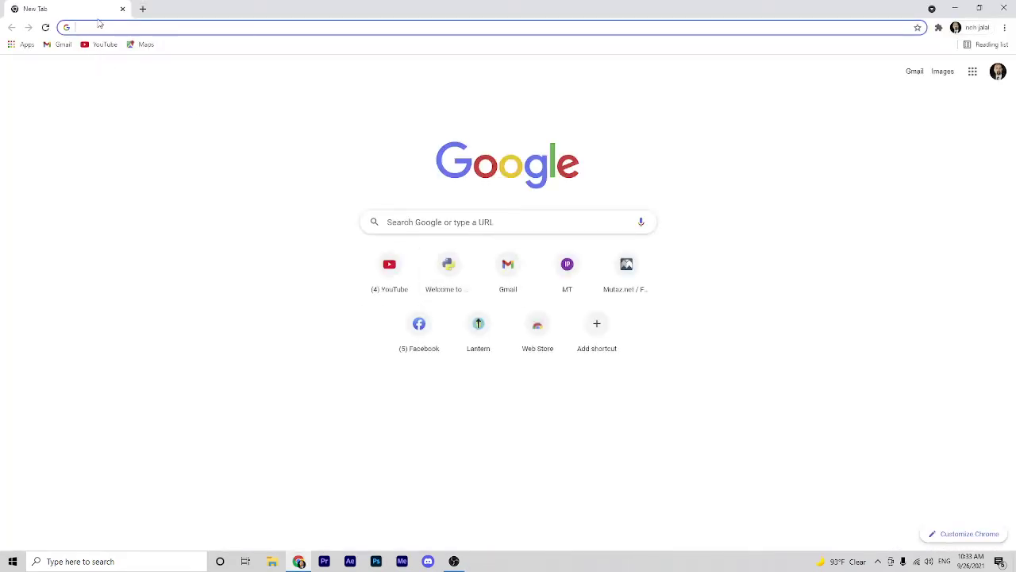
# Search Google for "anaconda free download" and open the Individual Edition page on anaconda.com.
pyautogui.write('an')
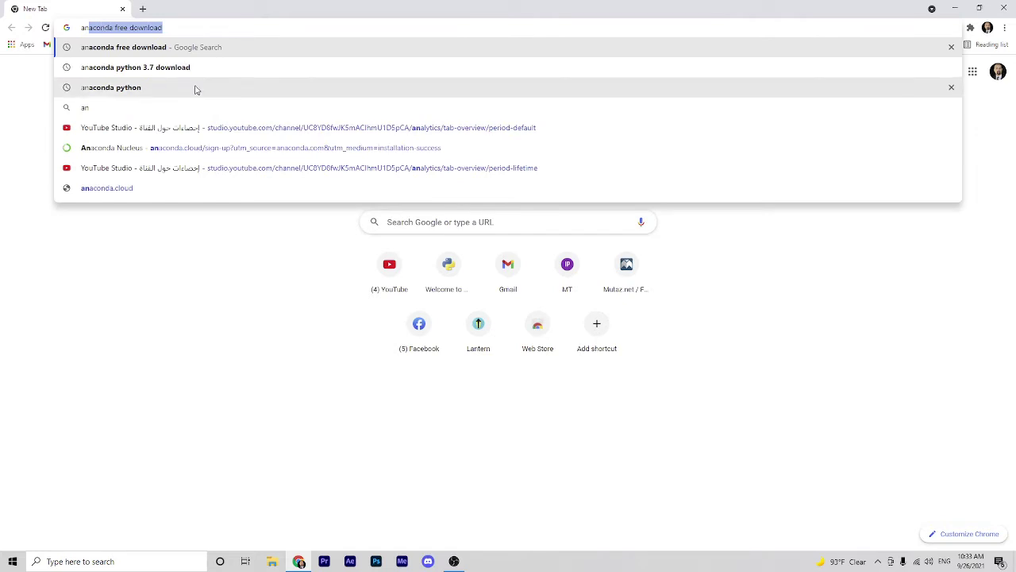
pyautogui.click(198, 47)
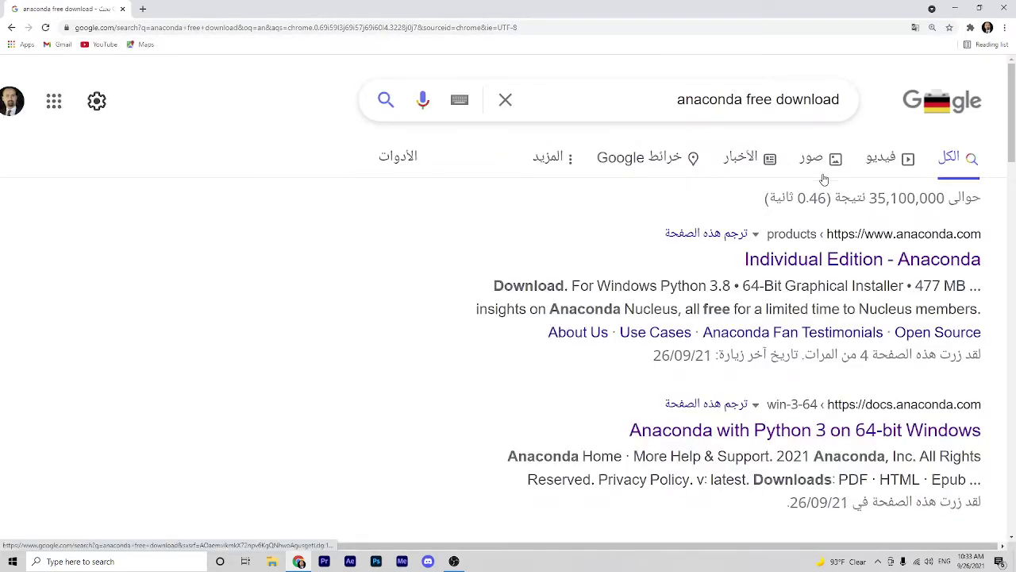
pyautogui.click(843, 270)
pyautogui.moveTo(318, 235)
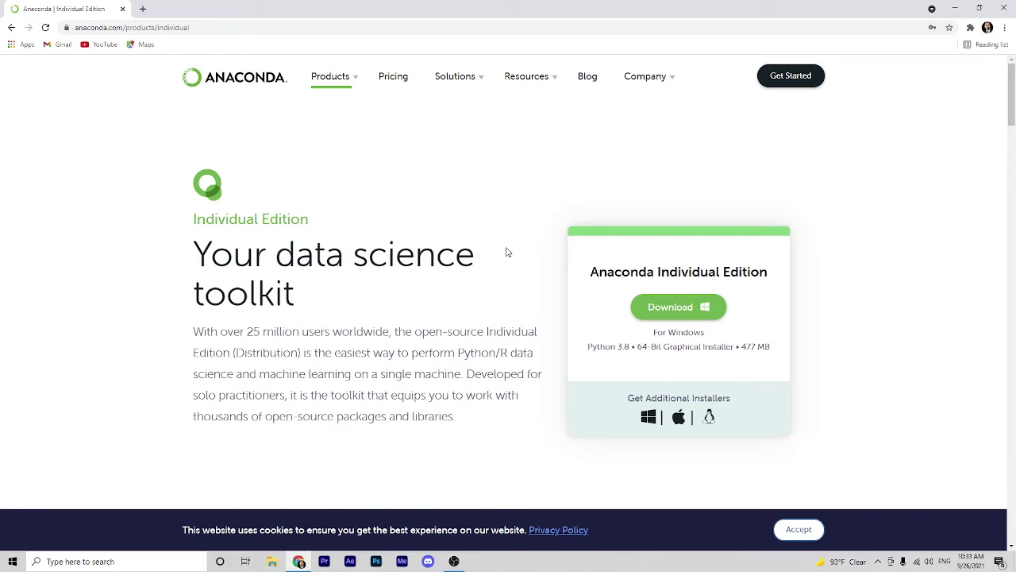
# Download the Anaconda Individual Edition installer for Windows as a numbered duplicate, launch the downloaded file and close the browser.
pyautogui.click(687, 312)
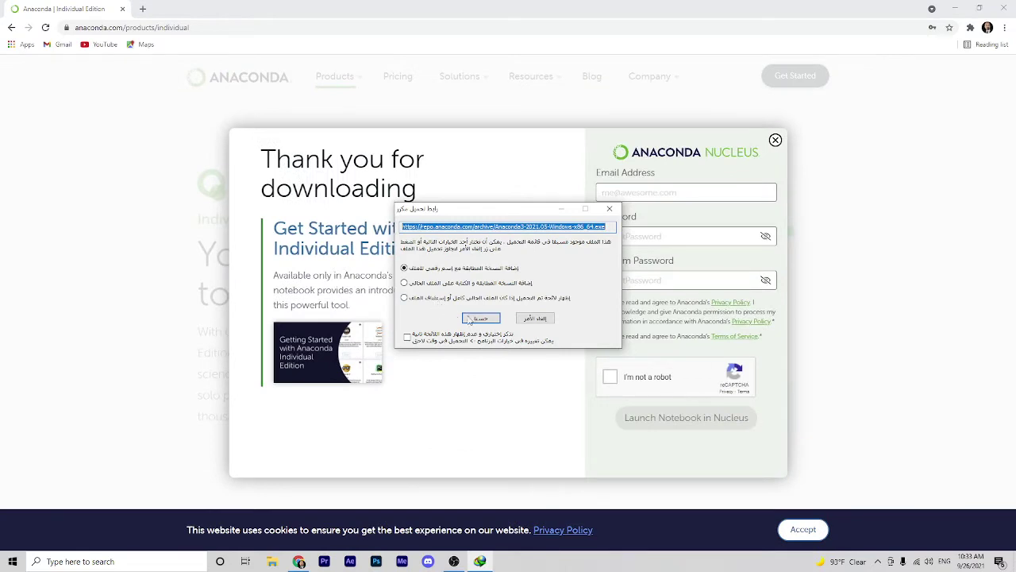
pyautogui.click(477, 318)
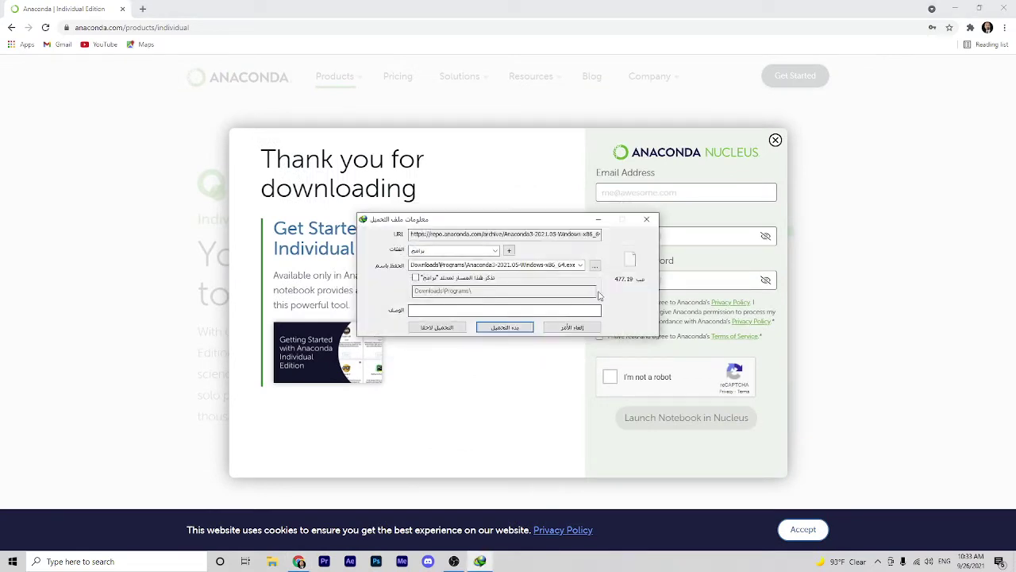
pyautogui.click(503, 332)
pyautogui.click(522, 300)
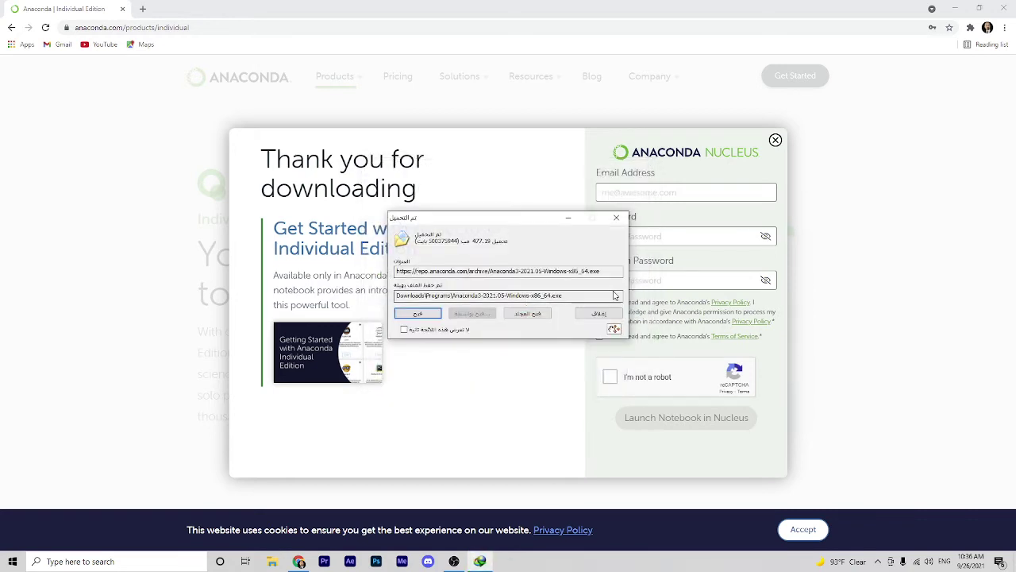
pyautogui.click(427, 314)
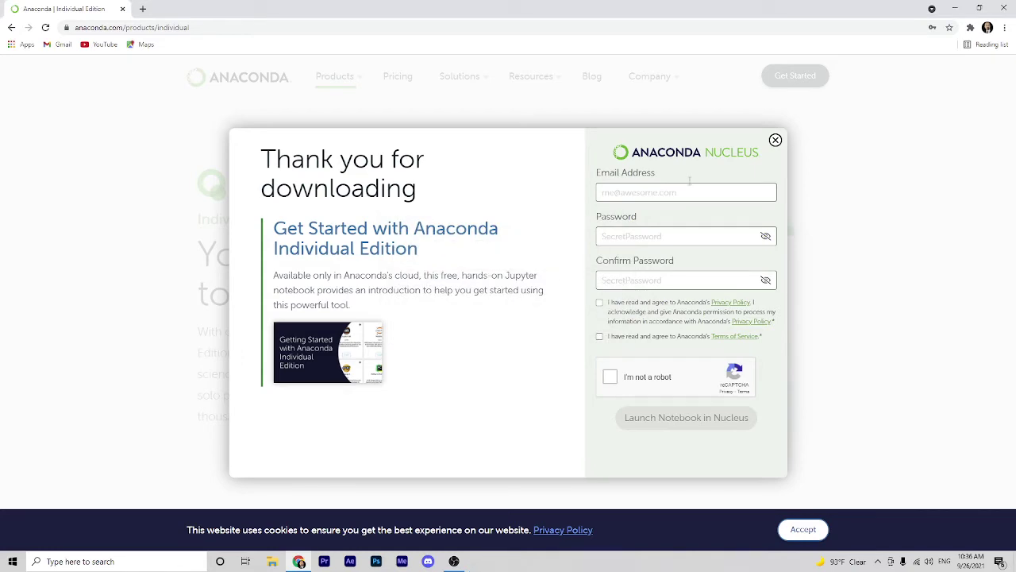
pyautogui.click(1004, 8)
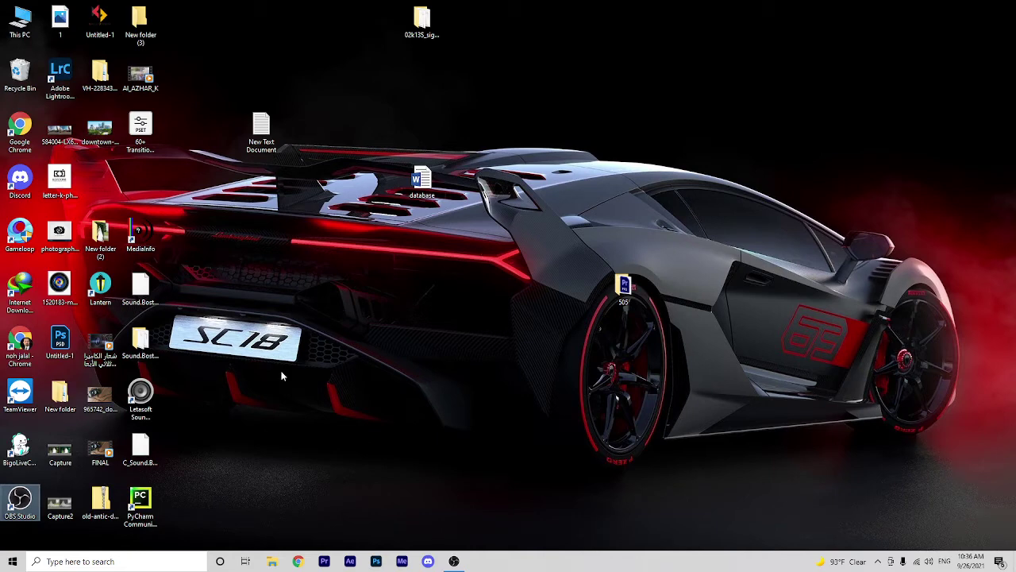
pyautogui.click(140, 505)
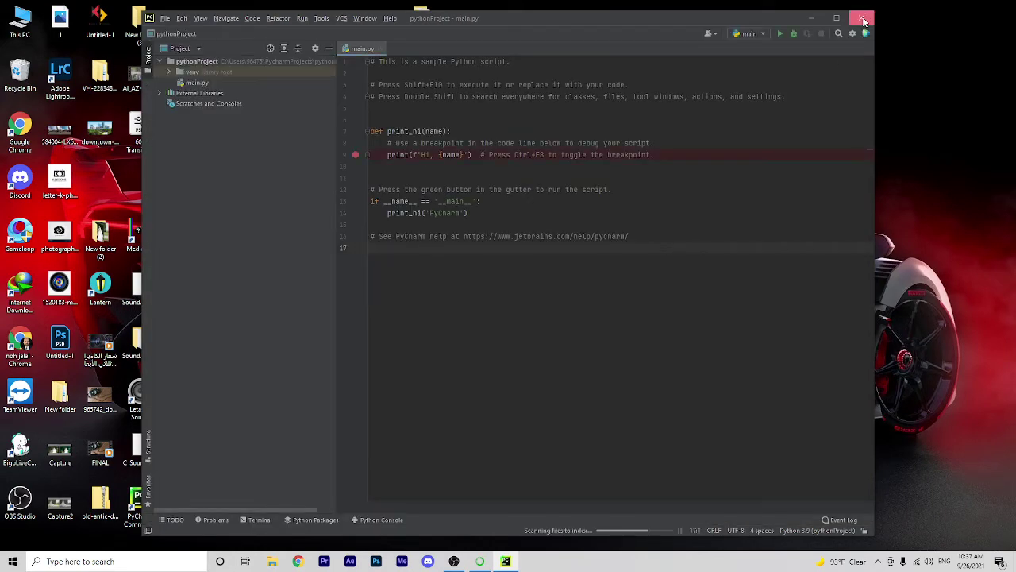
pyautogui.click(864, 22)
pyautogui.click(540, 300)
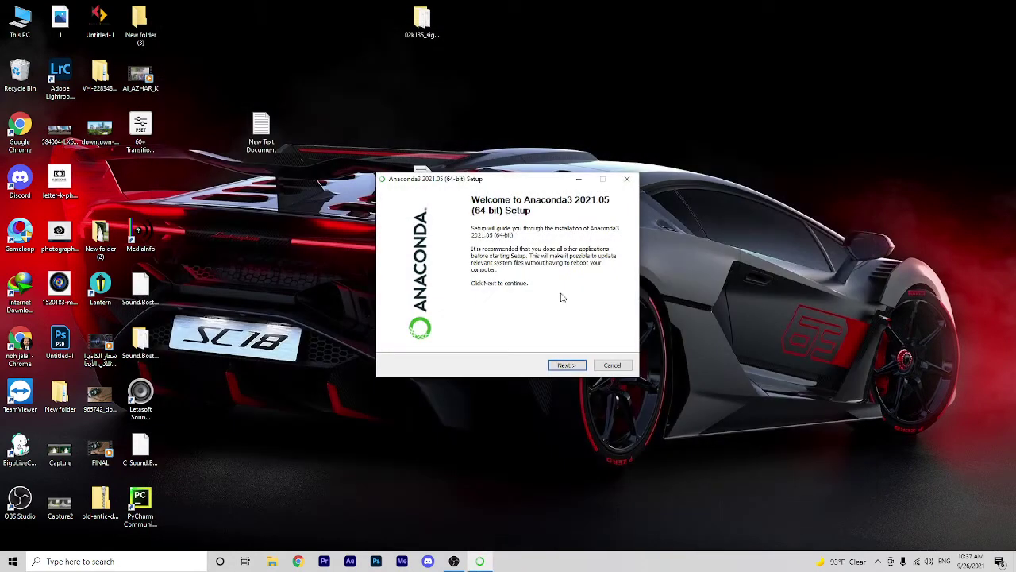
# Begin the Anaconda3 2021.05 setup, accept the license agreement and choose installation for Just Me.
pyautogui.click(566, 365)
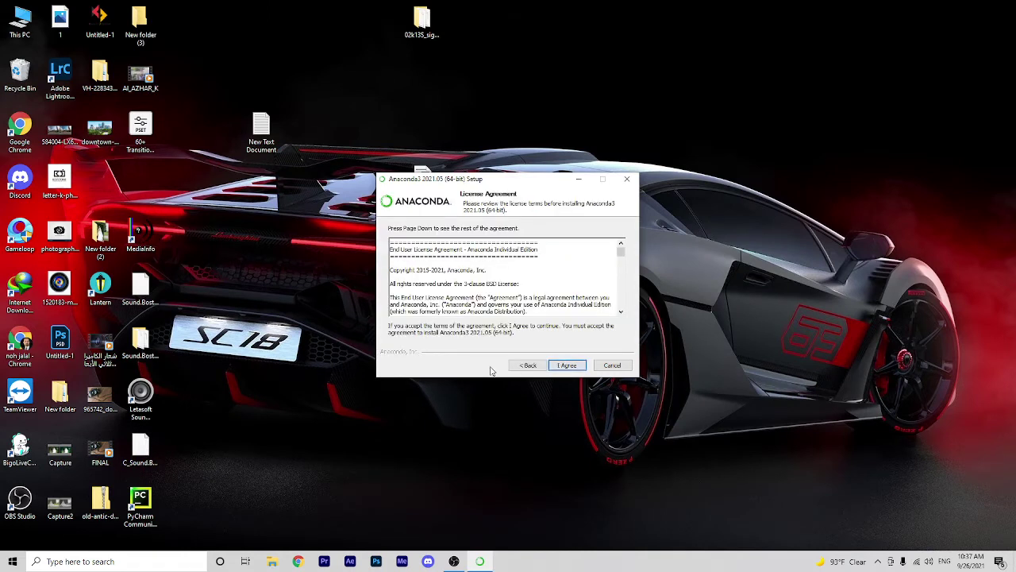
pyautogui.click(560, 366)
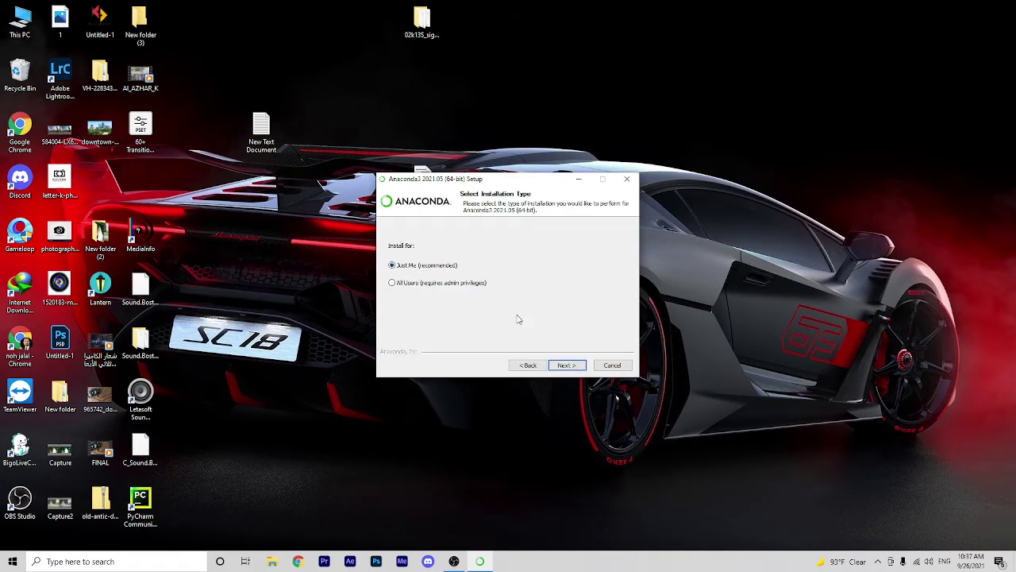
pyautogui.click(571, 366)
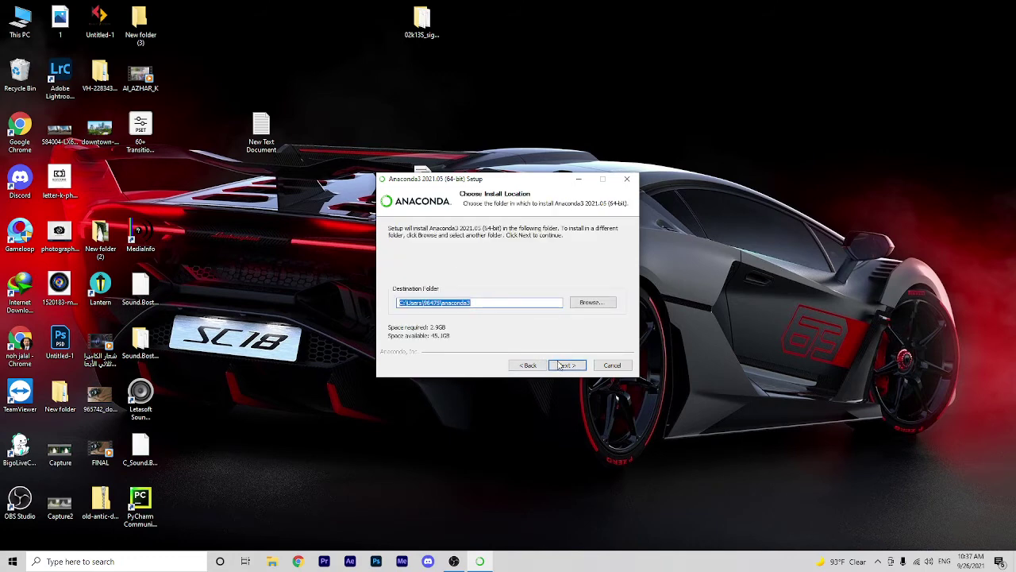
# Try to continue the setup with the default anaconda3 folder as the install location.
pyautogui.click(561, 365)
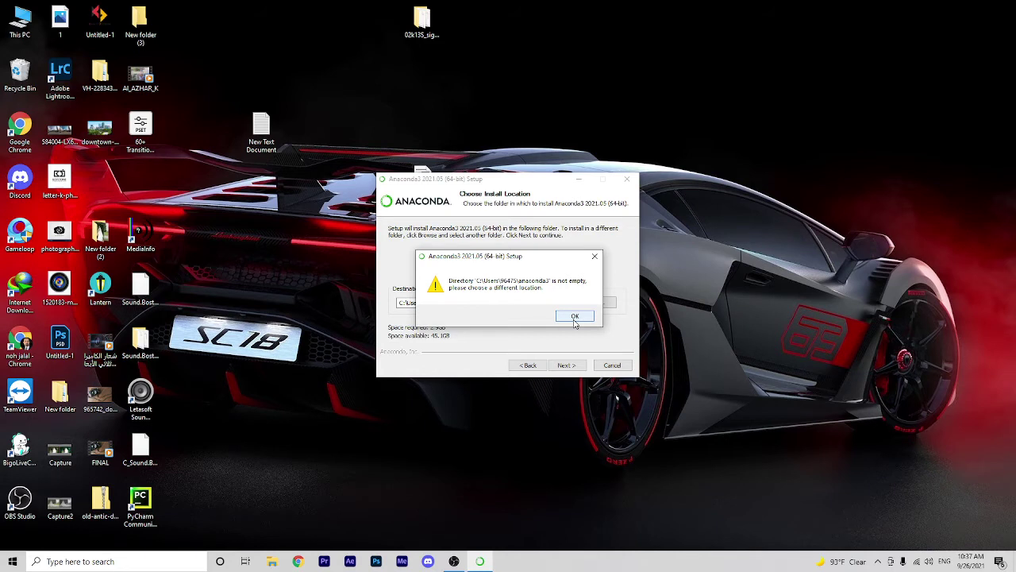
pyautogui.click(575, 318)
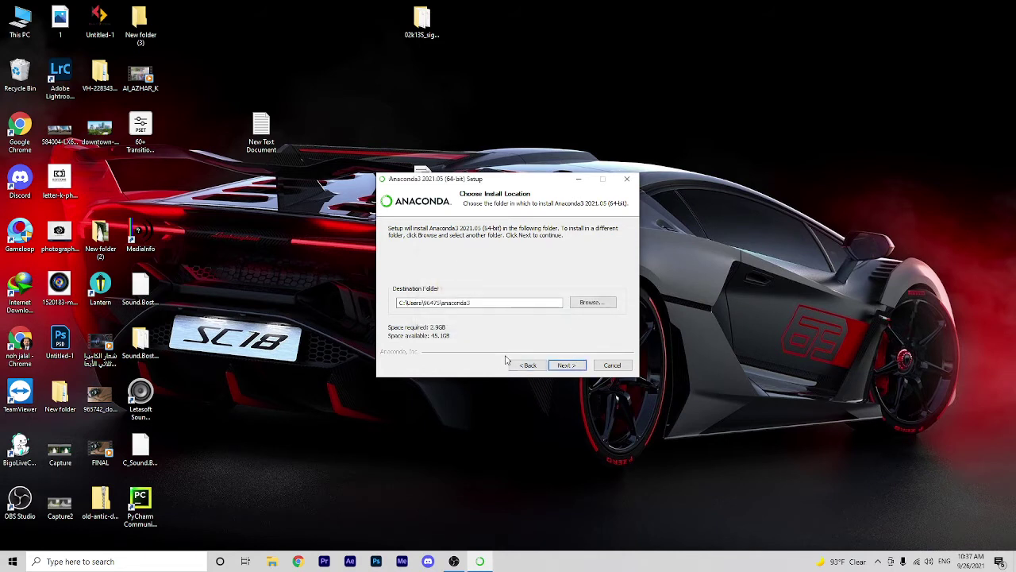
pyautogui.click(561, 366)
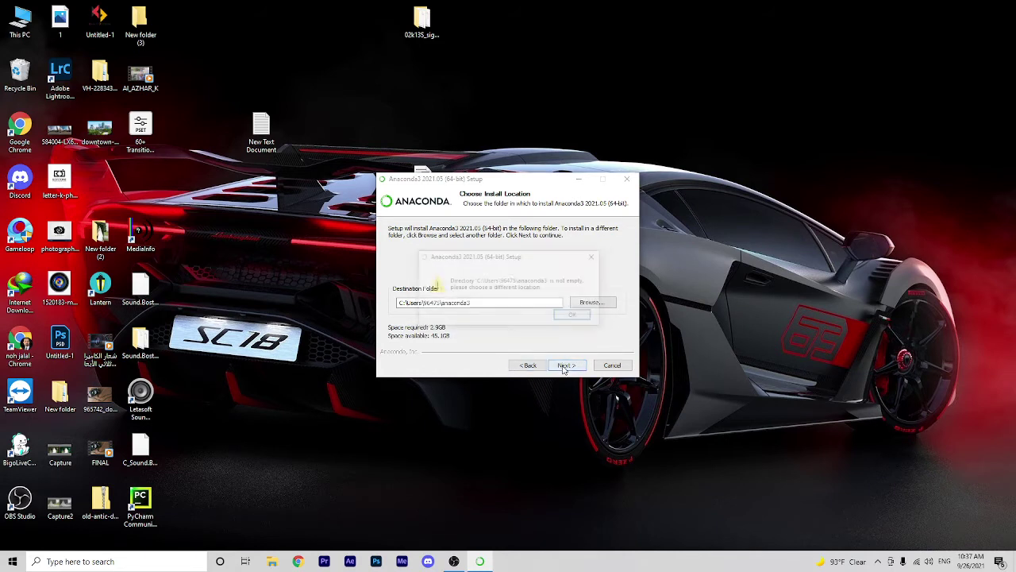
pyautogui.click(573, 316)
# Create "New folder" inside the user's home folder and accept it as the Anaconda3 destination folder.
pyautogui.click(594, 302)
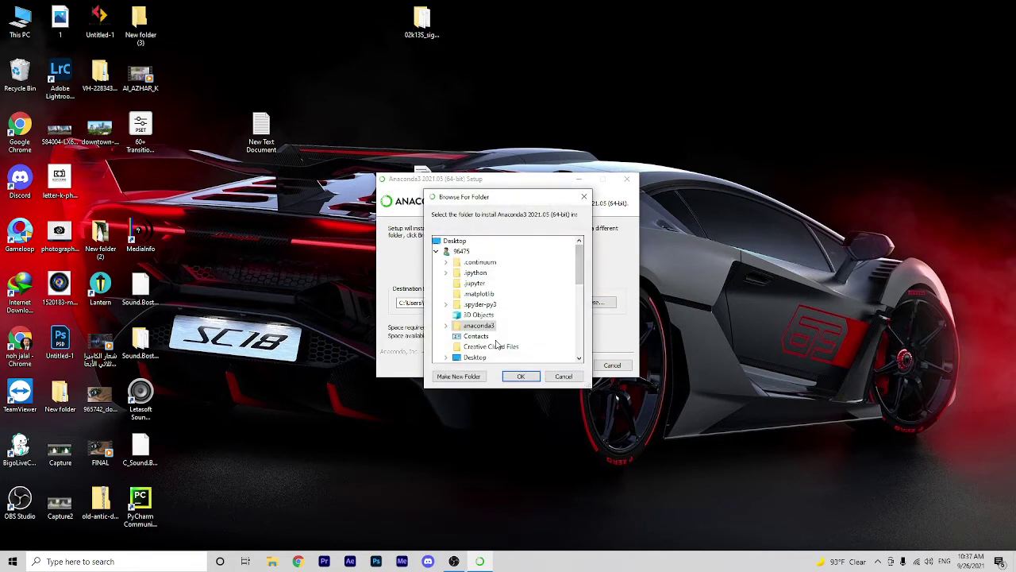
pyautogui.press('Up')
pyautogui.press('Up')
pyautogui.press('Up')
pyautogui.press('Up')
pyautogui.press('Up')
pyautogui.press('Right')
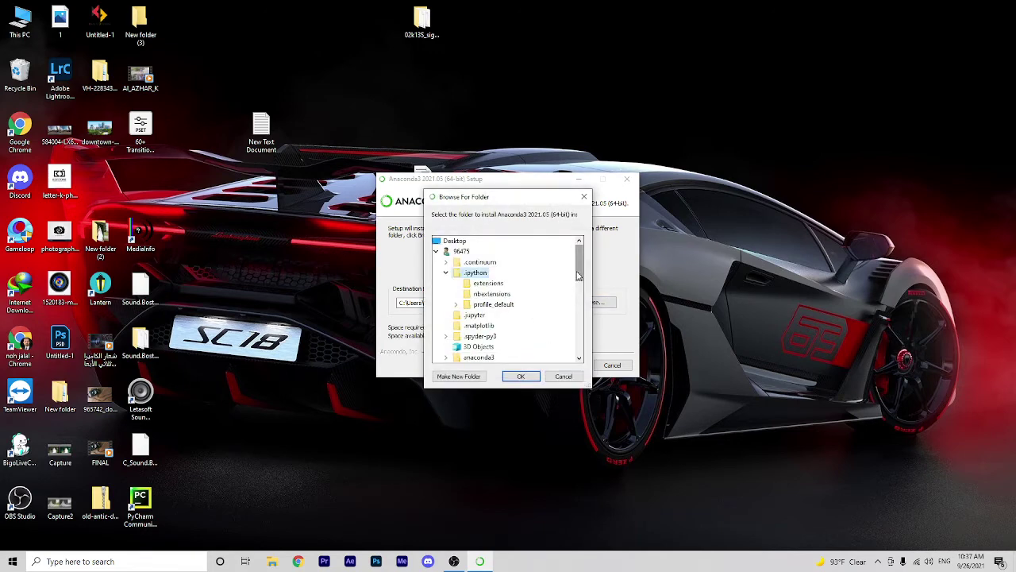
pyautogui.click(450, 252)
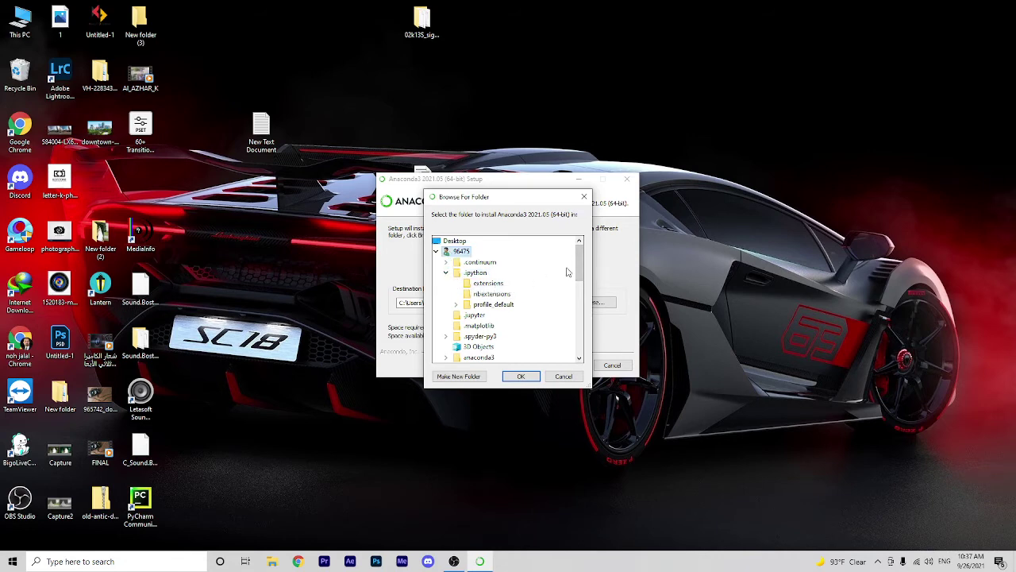
pyautogui.moveTo(581, 274)
pyautogui.mouseDown()
pyautogui.moveTo(569, 366)
pyautogui.moveTo(575, 266)
pyautogui.mouseUp()
pyautogui.click(461, 376)
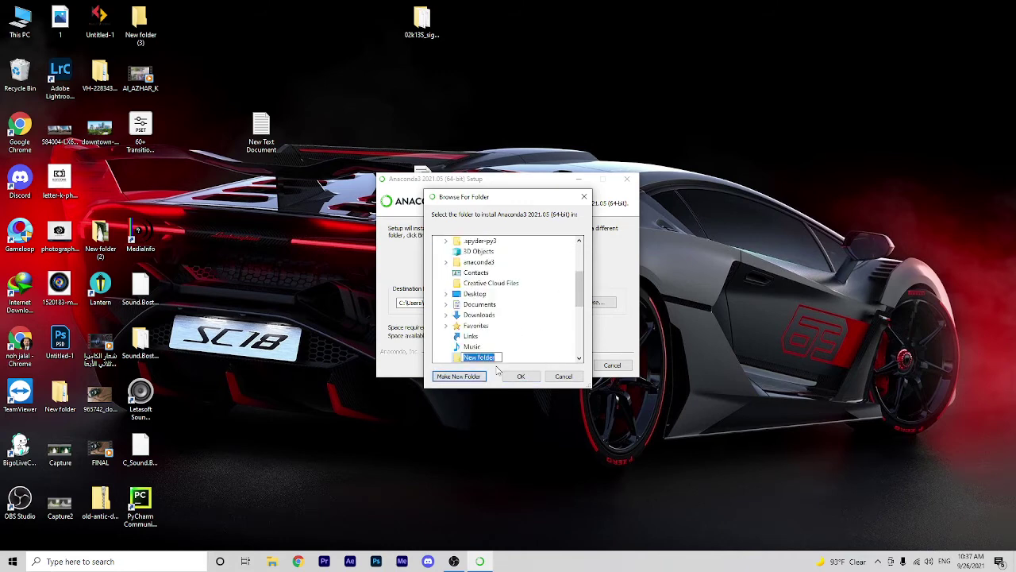
pyautogui.click(522, 376)
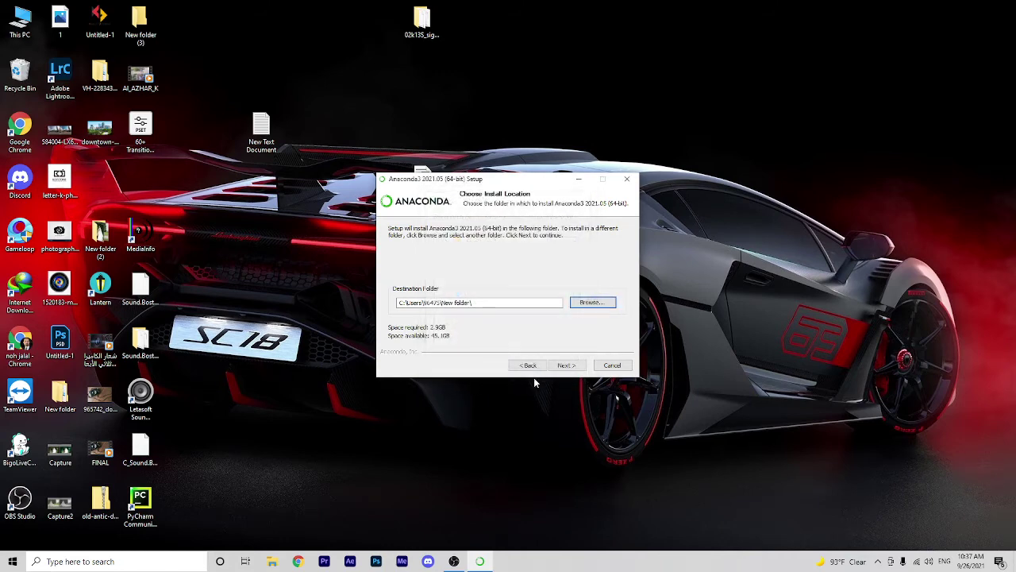
pyautogui.click(576, 367)
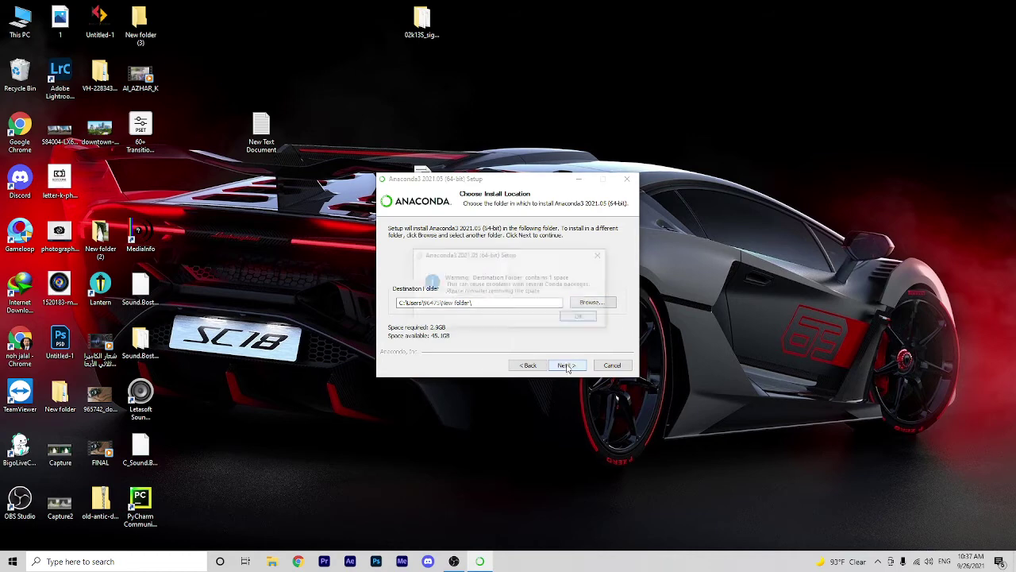
pyautogui.click(584, 319)
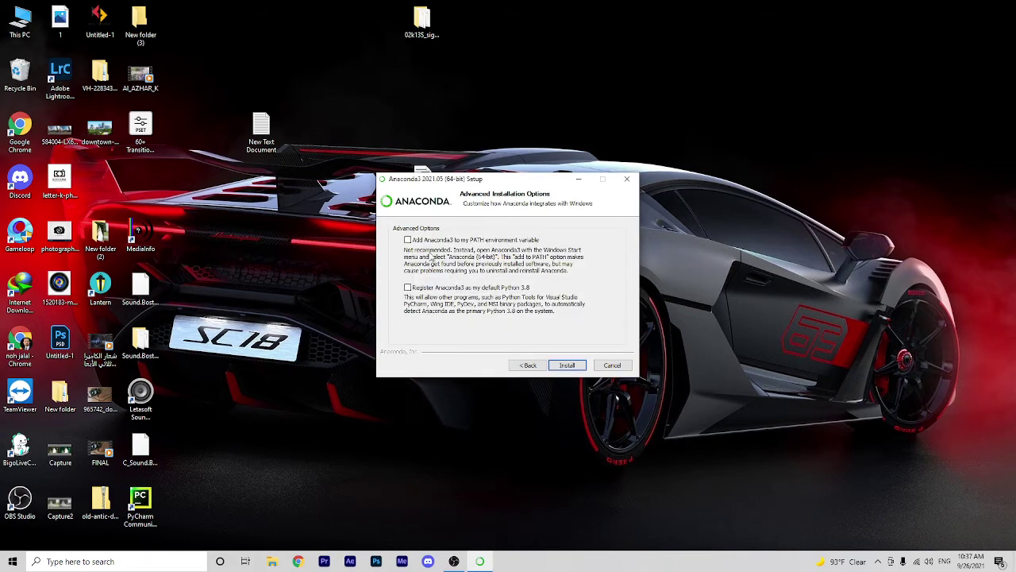
# Register Anaconda3 as the default Python 3.8 despite the existing version, and start the installation.
pyautogui.click(414, 290)
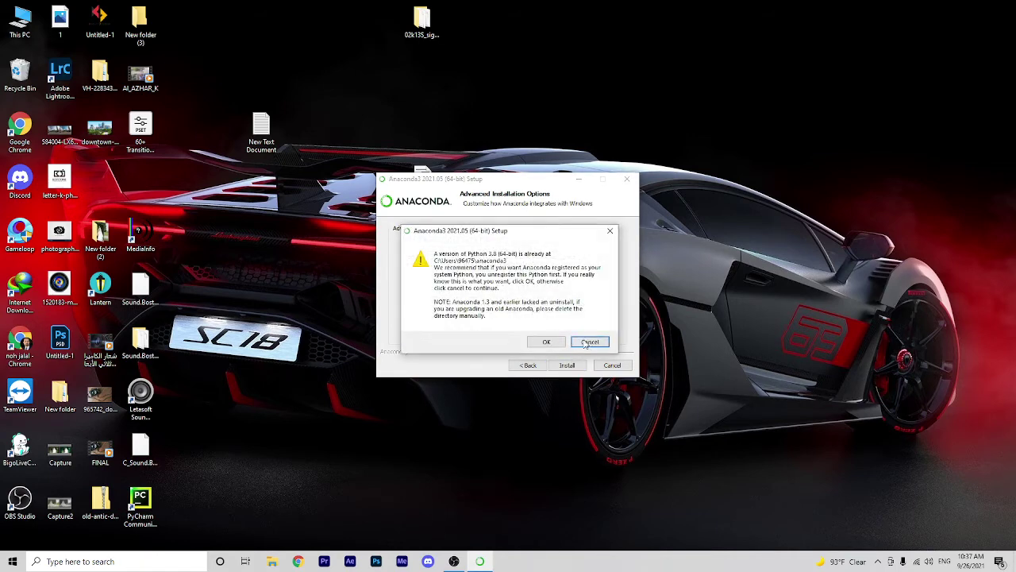
pyautogui.click(546, 341)
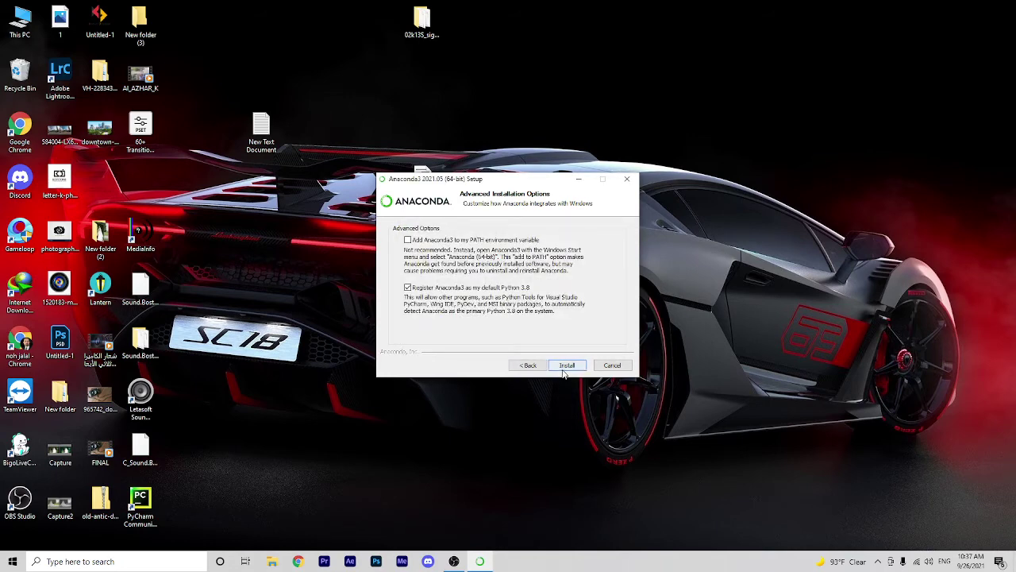
pyautogui.click(567, 367)
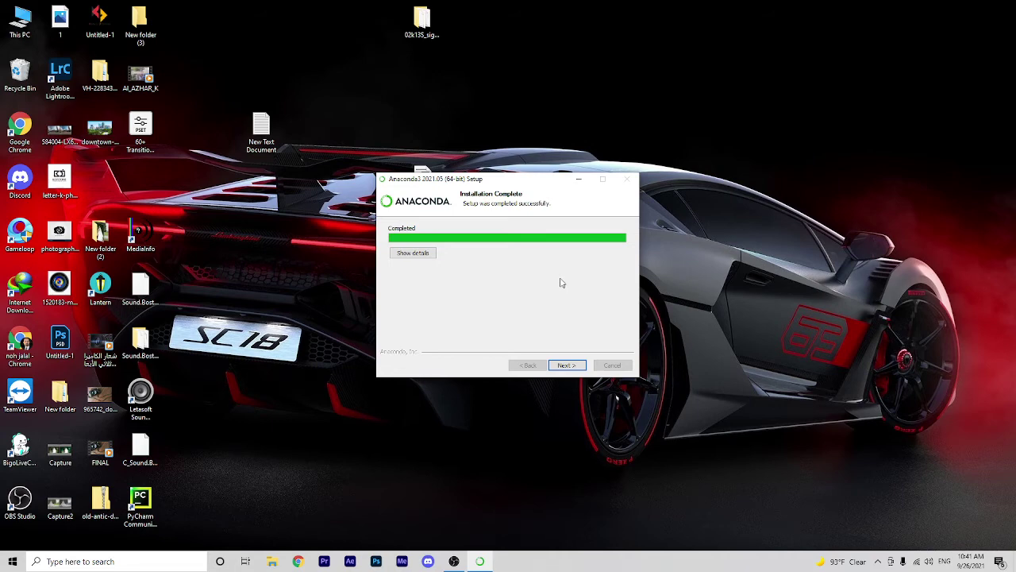
# Go through the remaining pages of the Anaconda3 setup wizard and finish it.
pyautogui.click(567, 367)
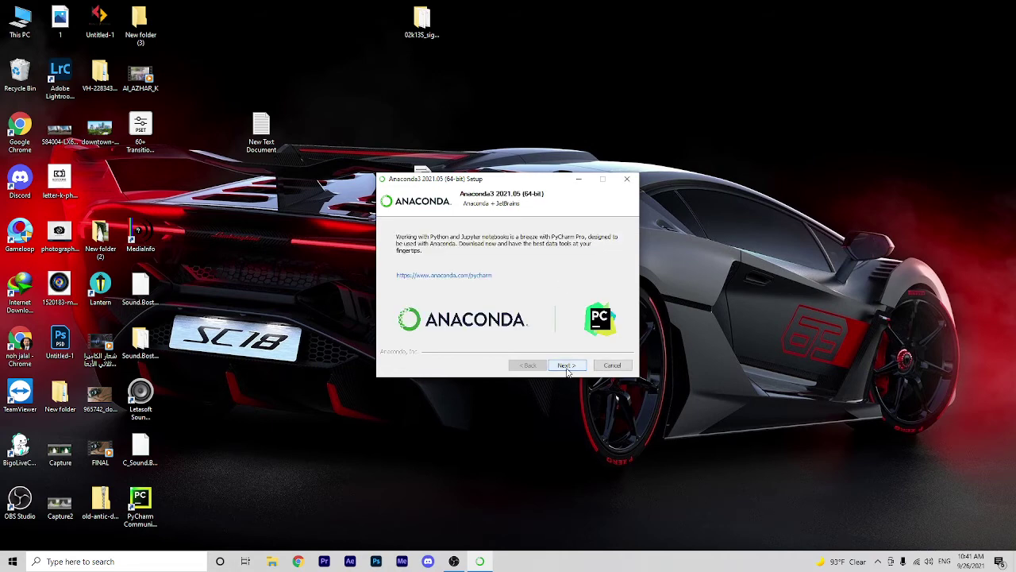
pyautogui.click(567, 366)
pyautogui.click(566, 366)
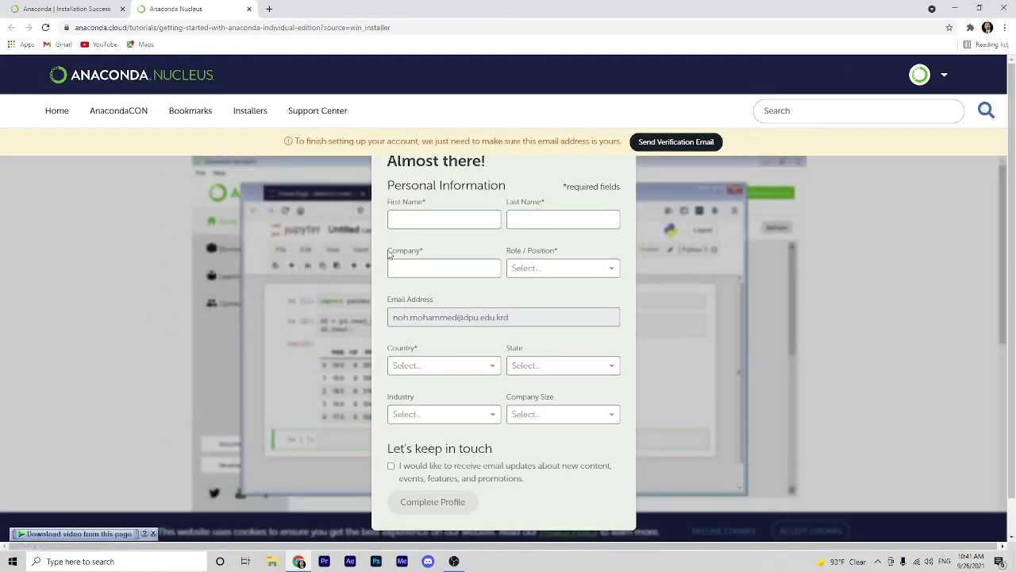
# View the Installation Success and Anaconda Nucleus pages in the browser, and return to the desktop.
pyautogui.click(75, 8)
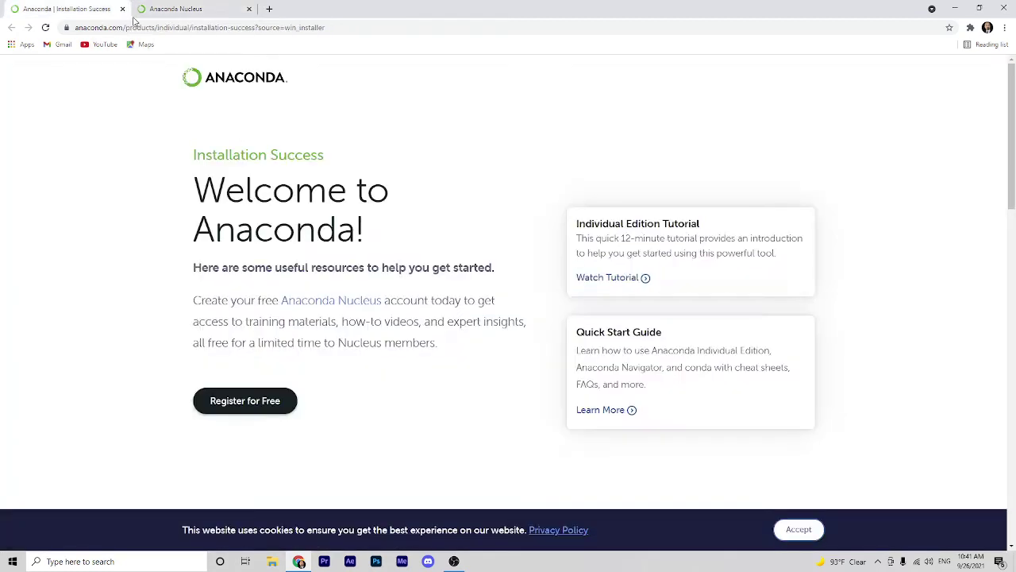
pyautogui.click(190, 9)
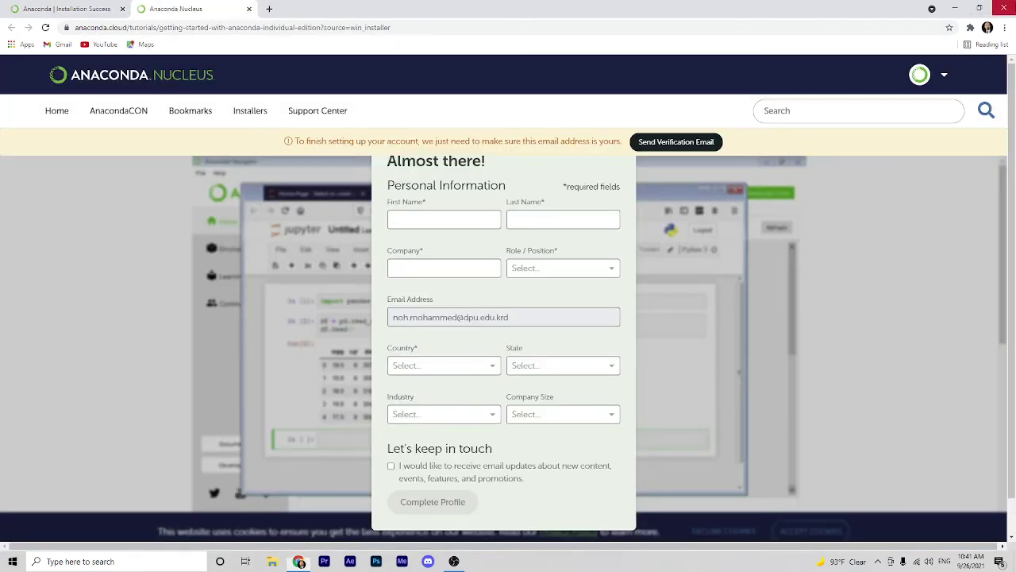
pyautogui.press('super+d')
# Search Windows for "anac" and launch Anaconda Navigator (anaconda3).
pyautogui.click(112, 561)
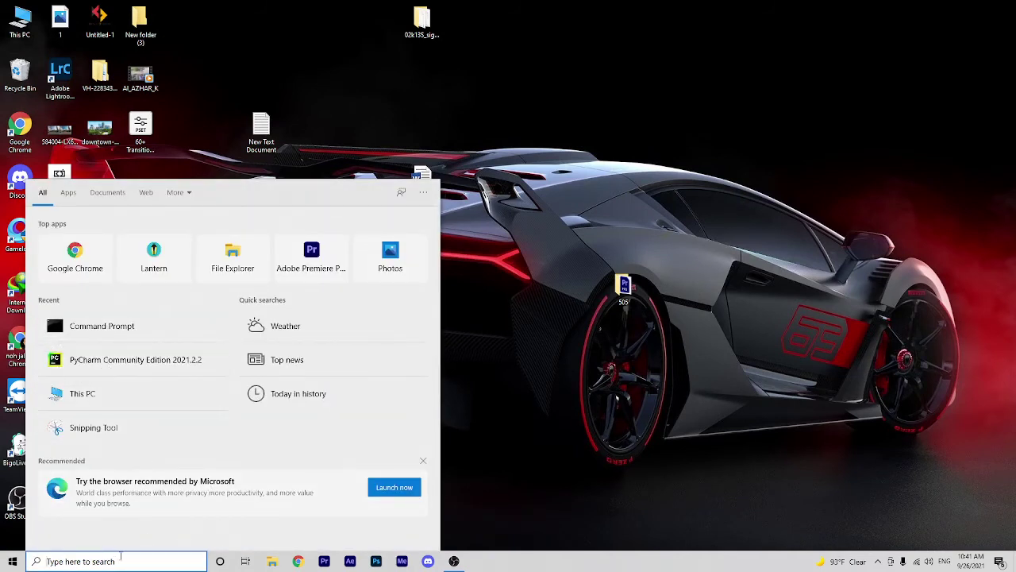
pyautogui.write('an')
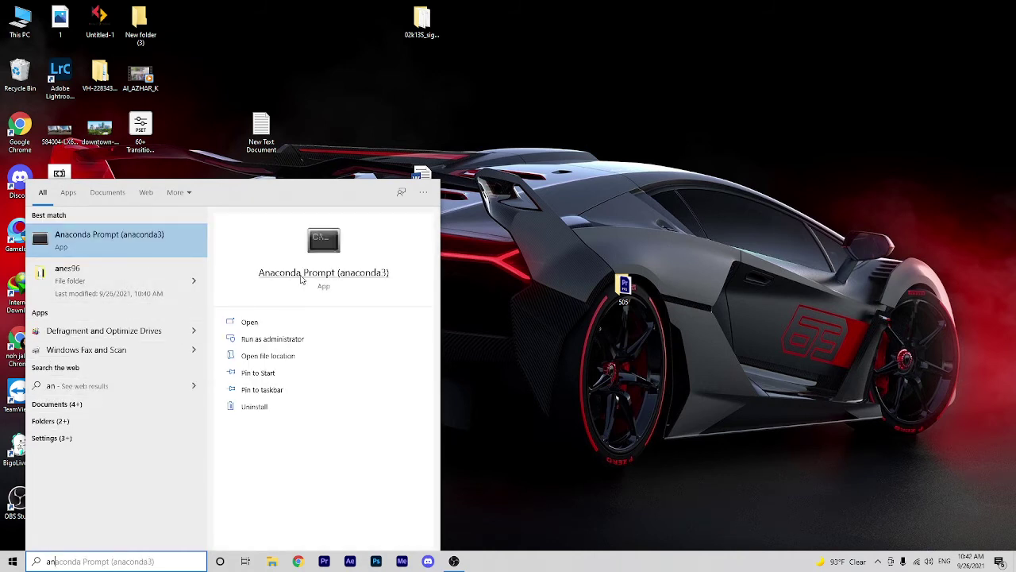
pyautogui.write('ac')
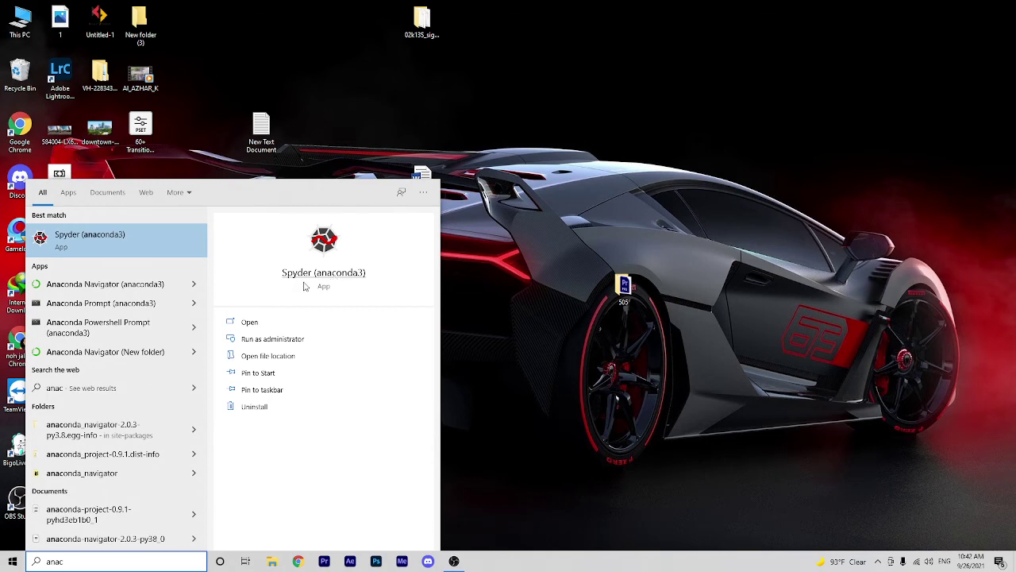
pyautogui.click(139, 285)
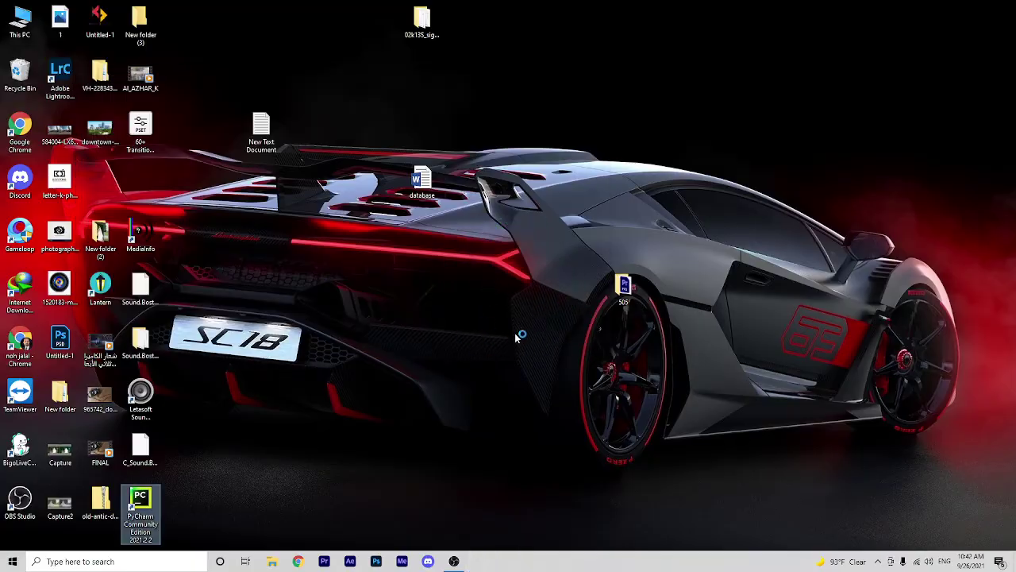
# Read through the Navigator Error report and its traceback, and close the browser window.
pyautogui.scroll(-2, 179, 224)
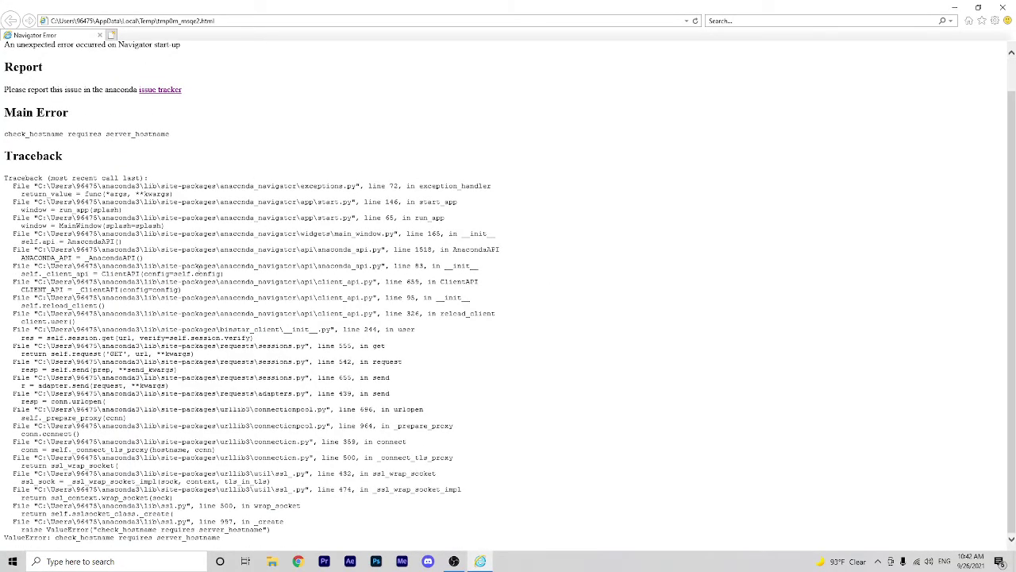
pyautogui.scroll(2, 217, 295)
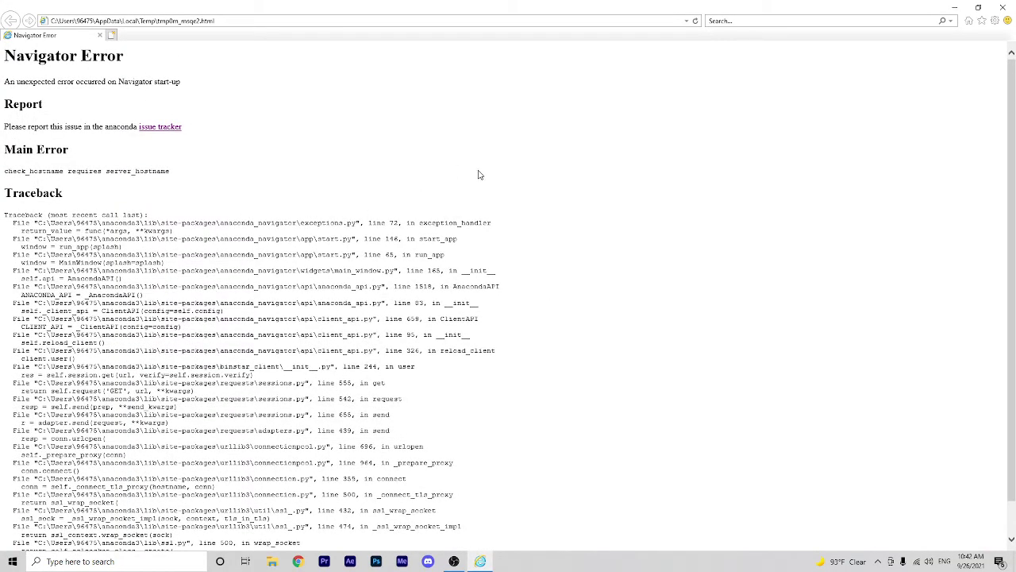
pyautogui.scroll(-2, 466, 198)
pyautogui.scroll(2, 466, 198)
pyautogui.click(1002, 7)
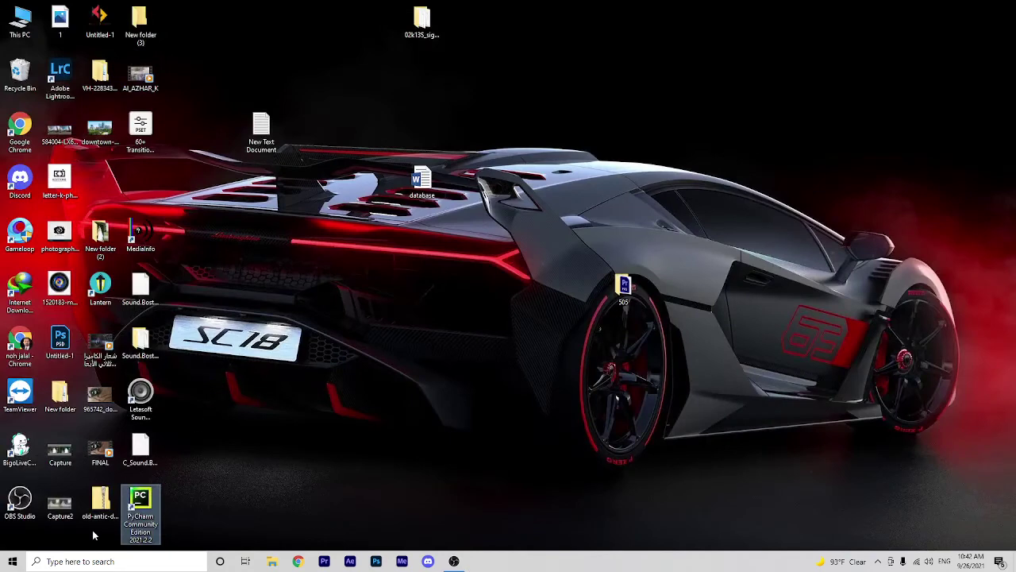
# Search Windows for Jupyter and launch Jupyter Notebook (anaconda3).
pyautogui.click(95, 561)
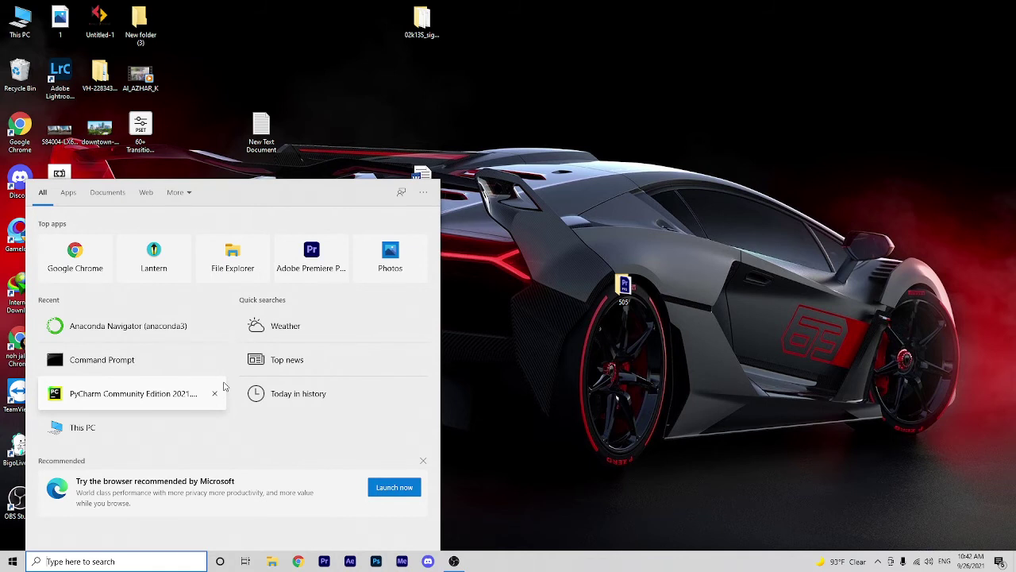
pyautogui.write('j')
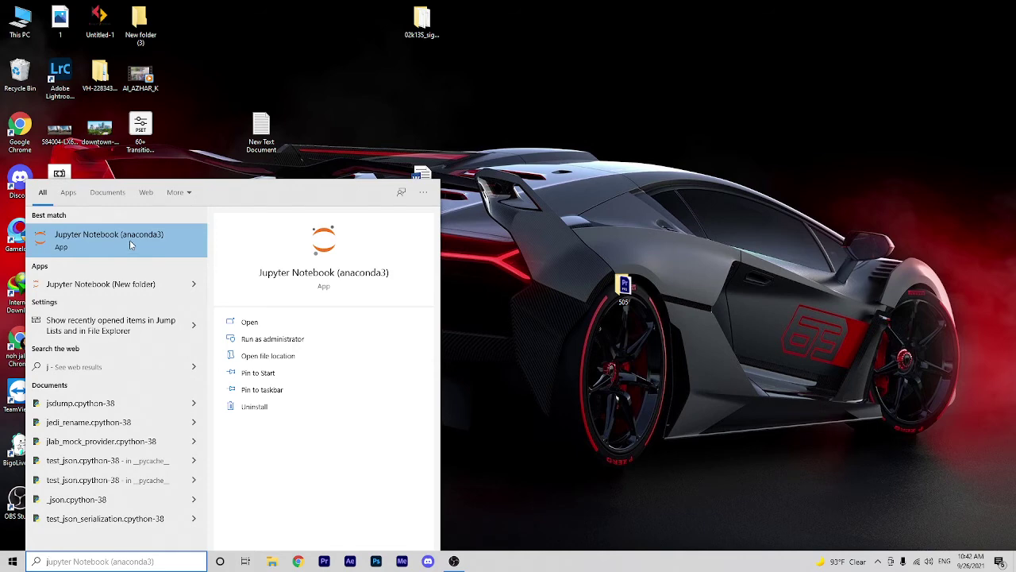
pyautogui.click(313, 275)
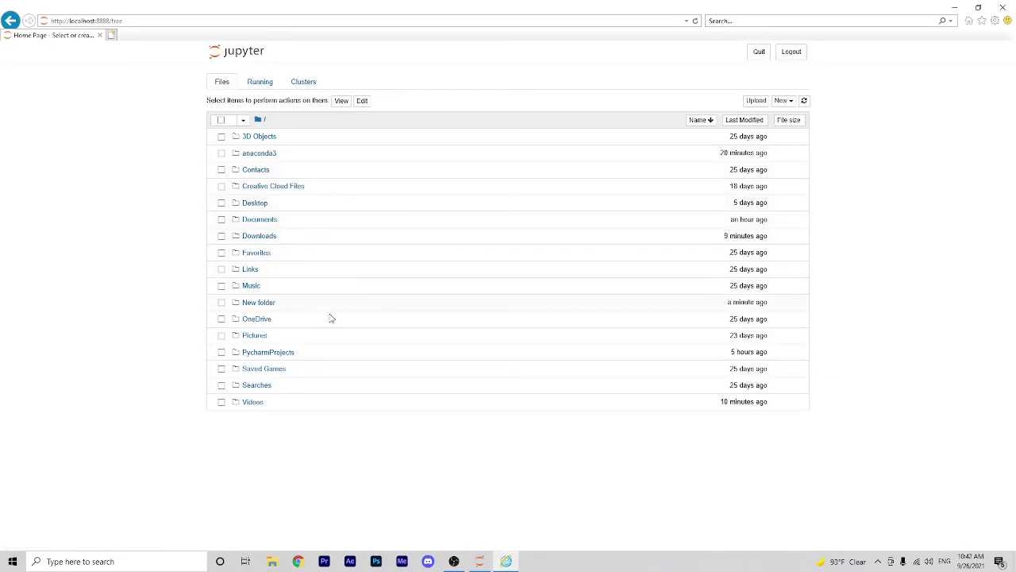
pyautogui.click(507, 562)
pyautogui.click(506, 561)
pyautogui.click(107, 22)
pyautogui.hotkey('ctrl', 'c')
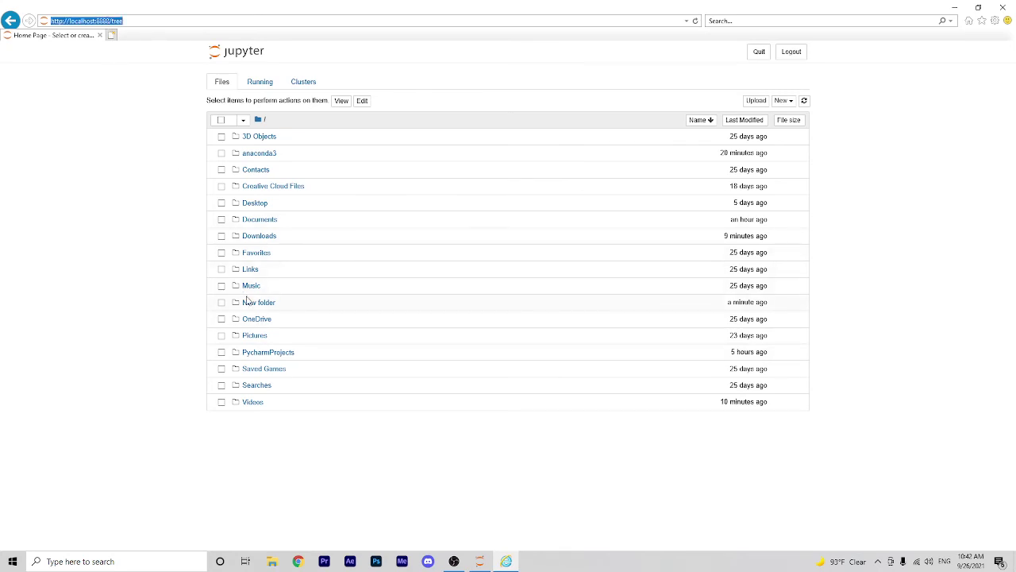
pyautogui.click(298, 562)
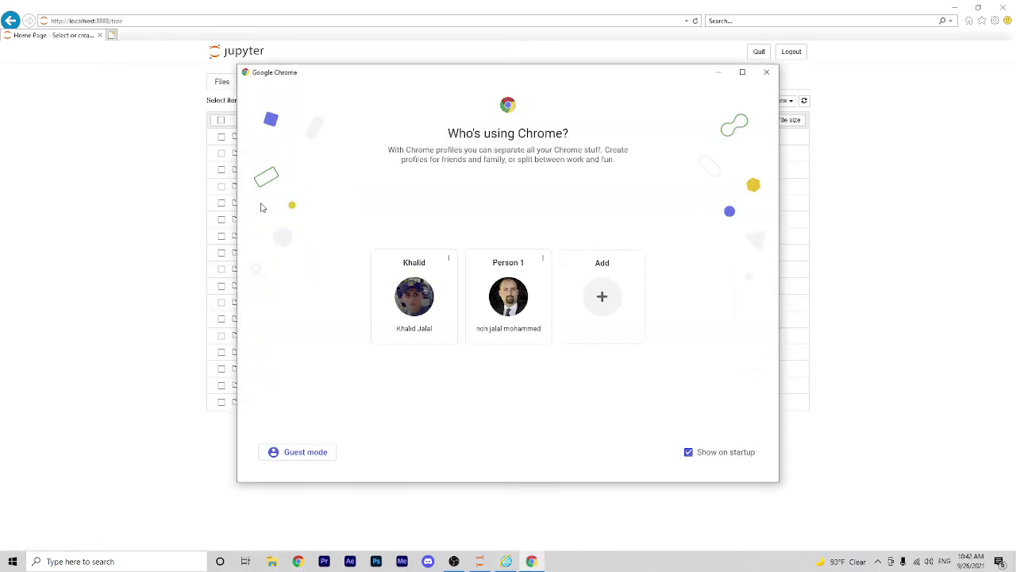
pyautogui.click(493, 320)
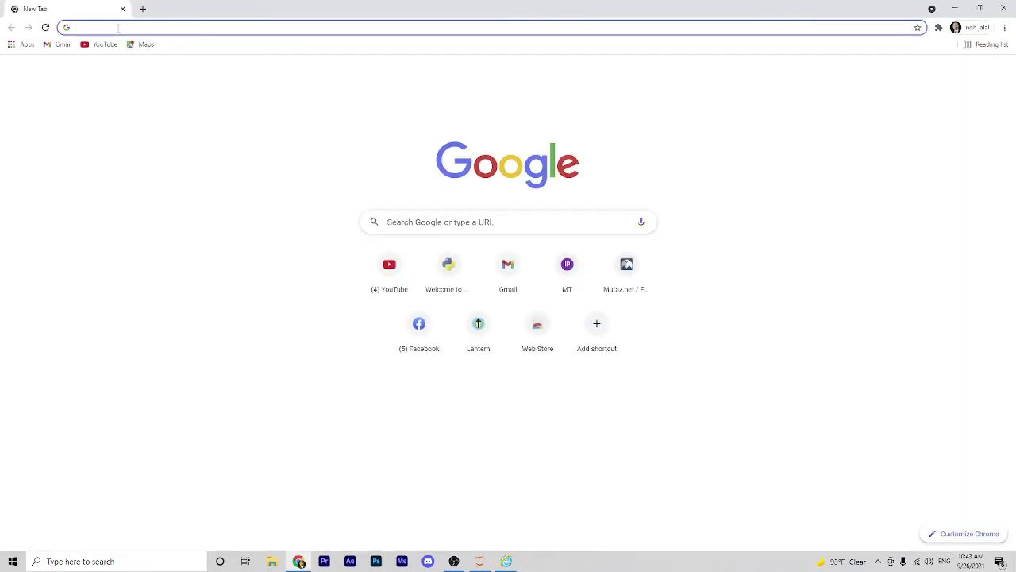
pyautogui.click(119, 27)
pyautogui.hotkey('ctrl', 'v')
pyautogui.press('Return')
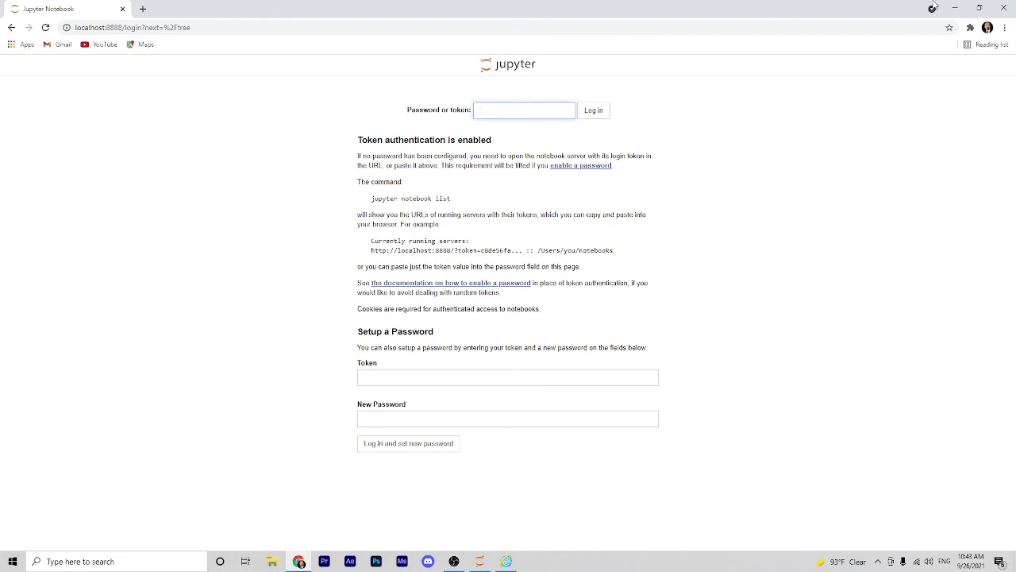
pyautogui.hotkey('alt', 'Tab')
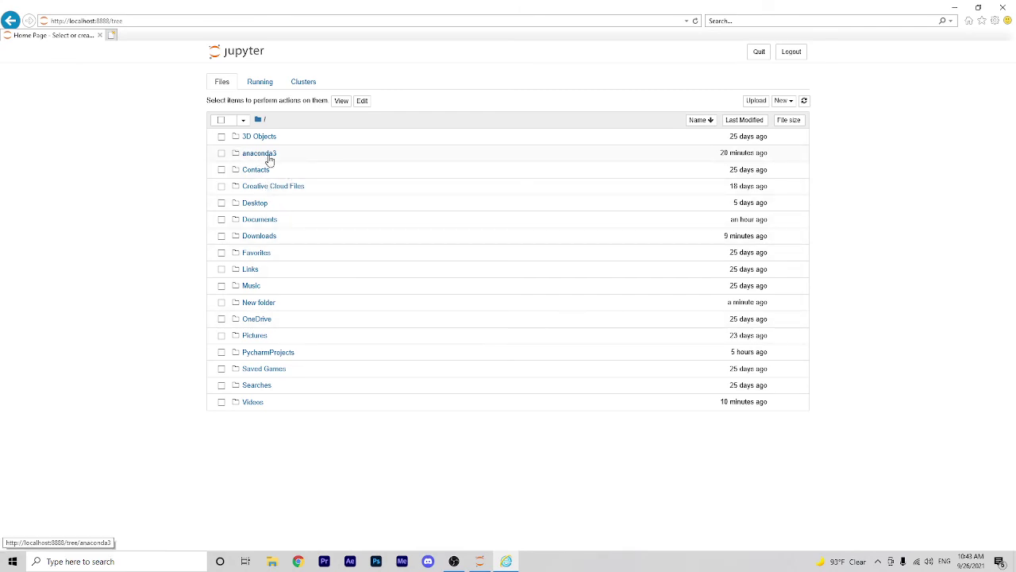
# Create a new Python 3 notebook, enter print("hi") in its first cell and run the cell.
pyautogui.click(783, 101)
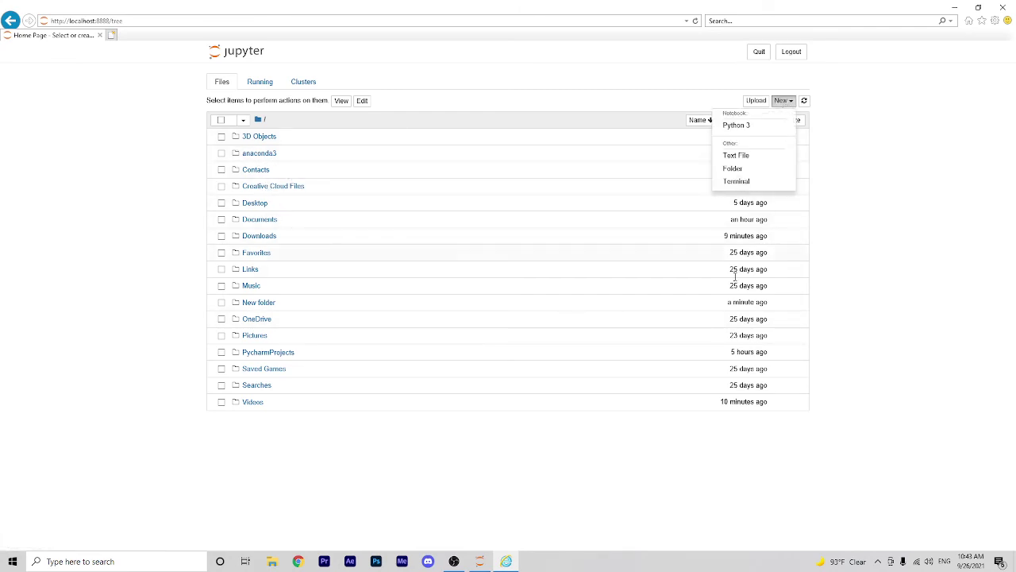
pyautogui.click(738, 125)
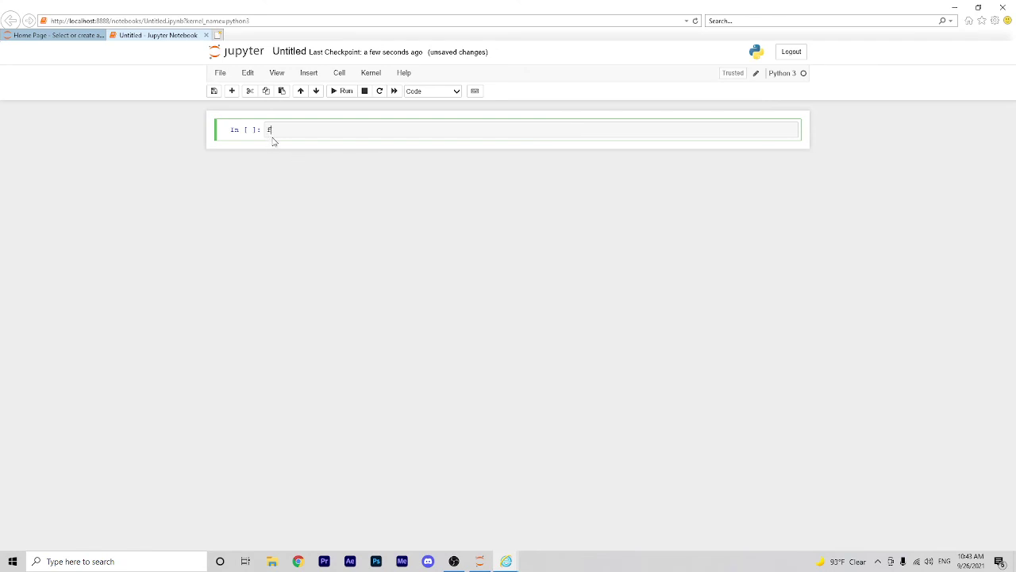
pyautogui.write('rint("hih')
pyautogui.press('BackSpace')
pyautogui.click(343, 90)
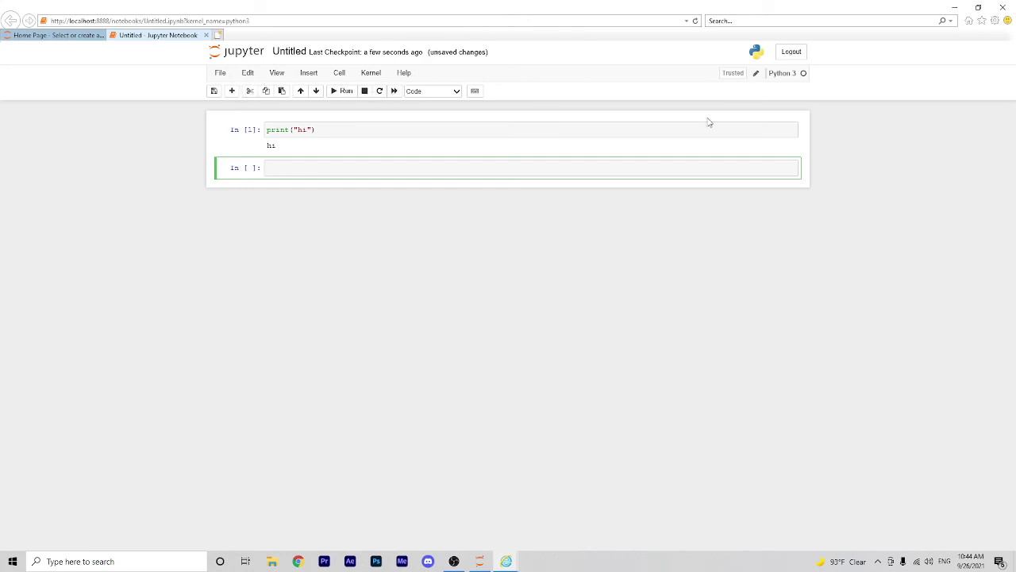
pyautogui.click(459, 563)
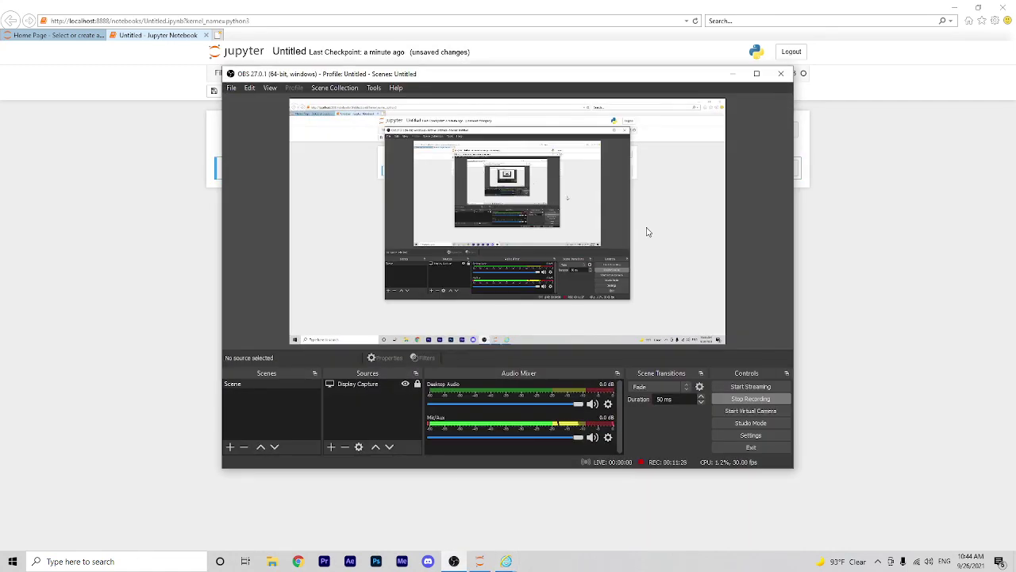